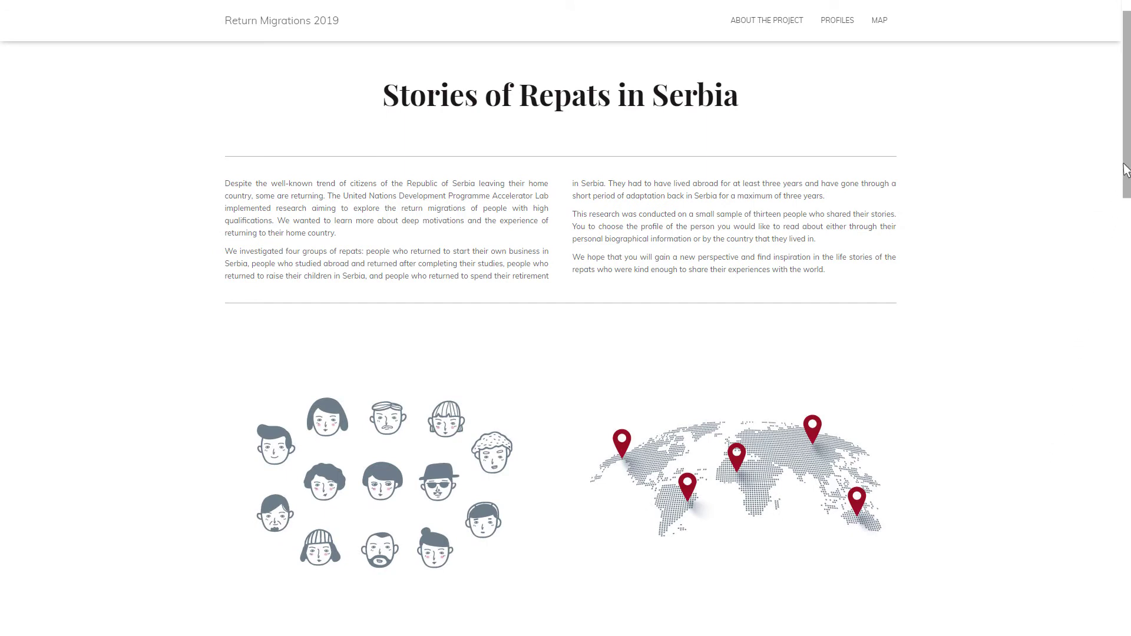
{"action": "left_click_drag", "start_coordinate": [1127, 168], "coordinate": [1127, 343]}
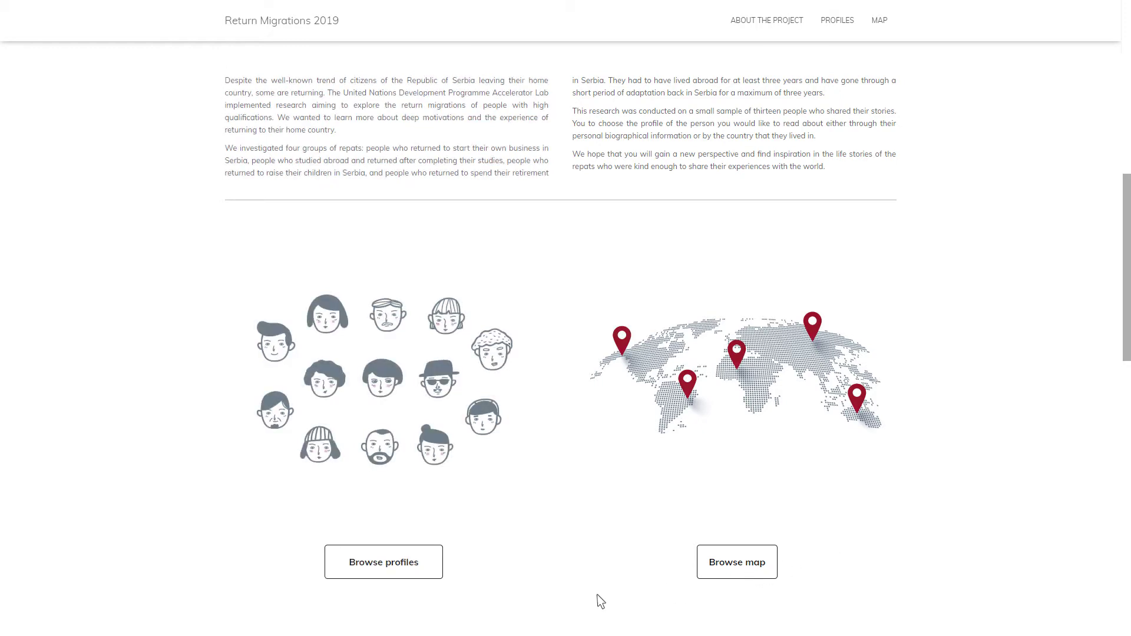
Browse the repat profiles from the home page to list returnees by age, country and return year
{"action": "left_click", "coordinate": [392, 569]}
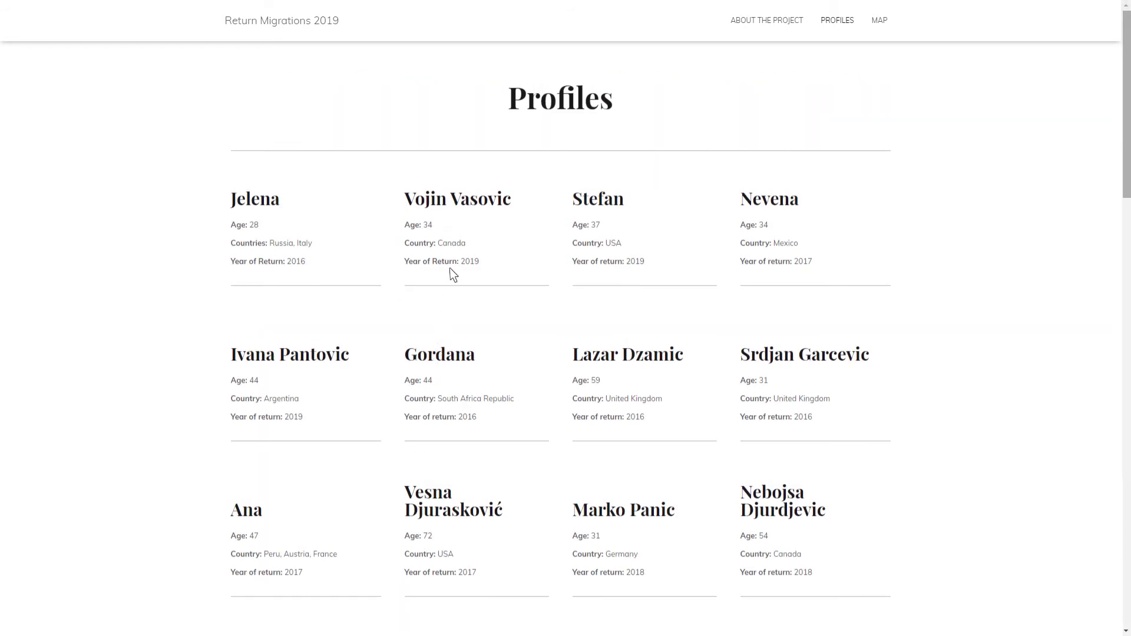
{"action": "left_click", "coordinate": [466, 207]}
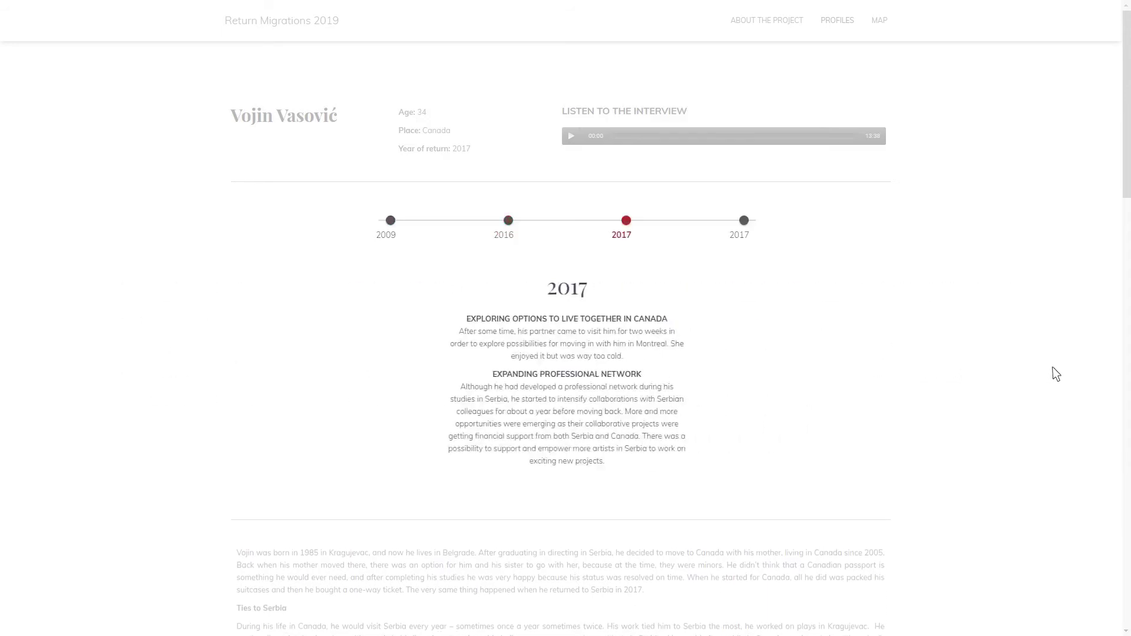
{"action": "mouse_move", "coordinate": [1127, 189]}
{"action": "left_mouse_down"}
{"action": "mouse_move", "coordinate": [1127, 530]}
{"action": "mouse_move", "coordinate": [1127, 192]}
{"action": "left_mouse_up"}
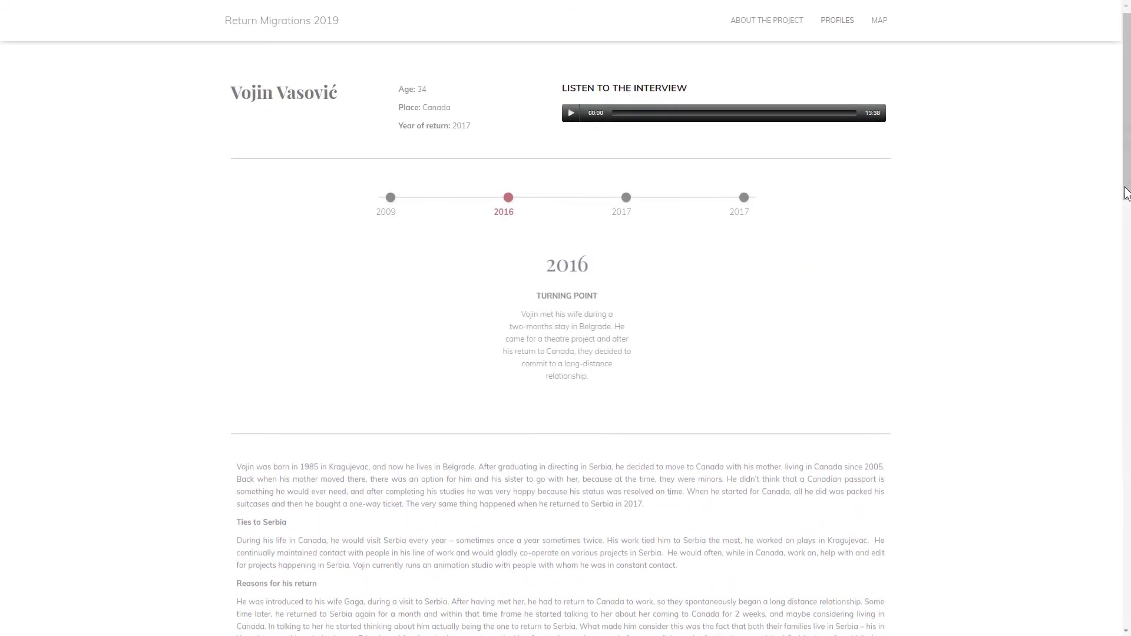